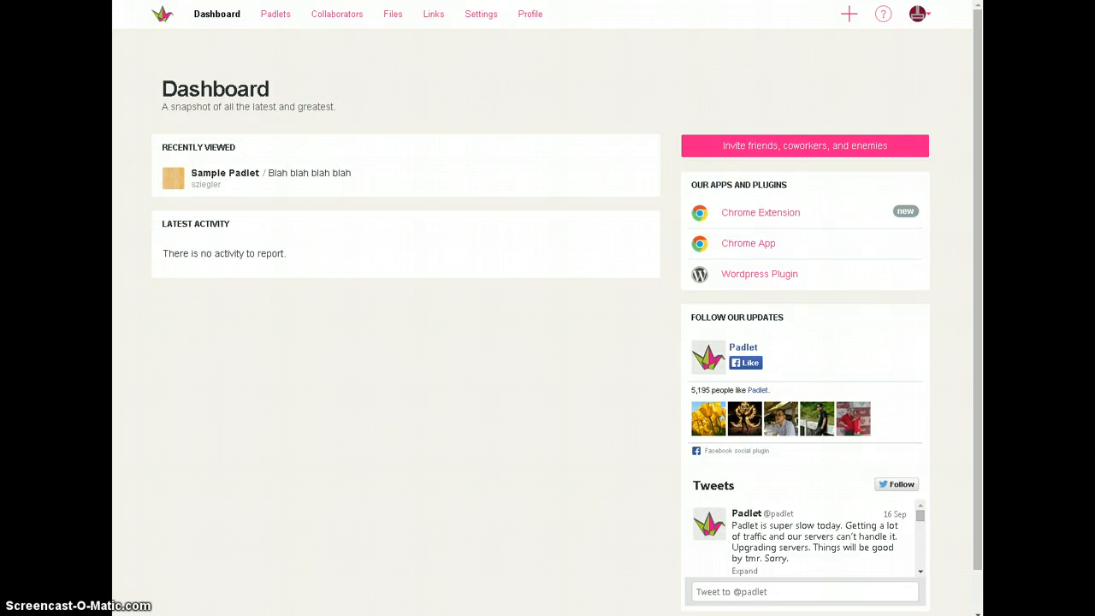
Create a new padlet and set its title to "Screencast Wall"
{"action": "left_click", "coordinate": [847, 13]}
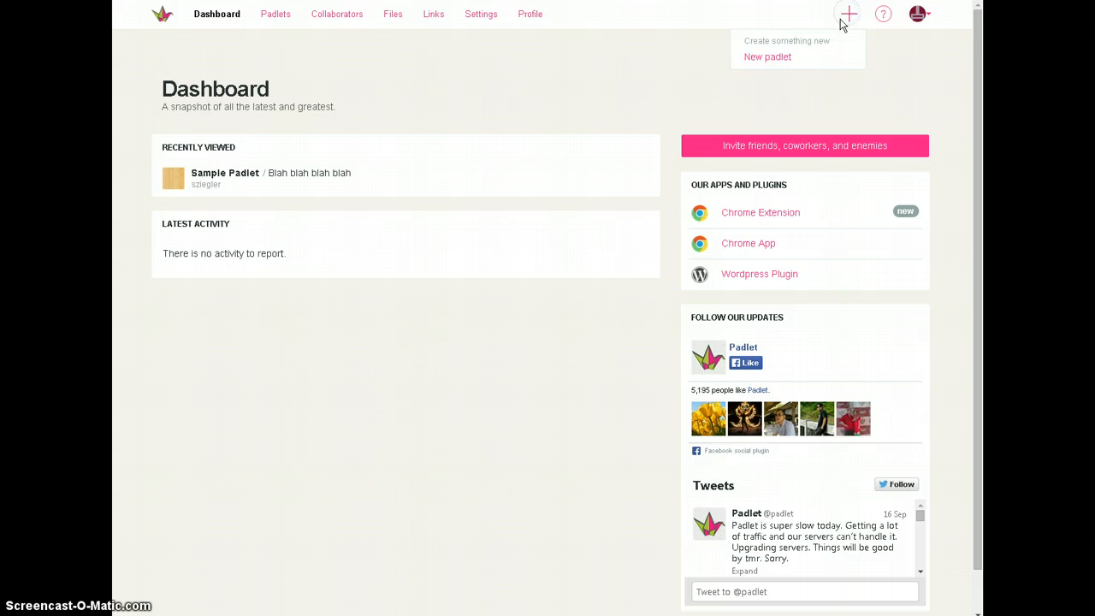
{"action": "left_click", "coordinate": [758, 55]}
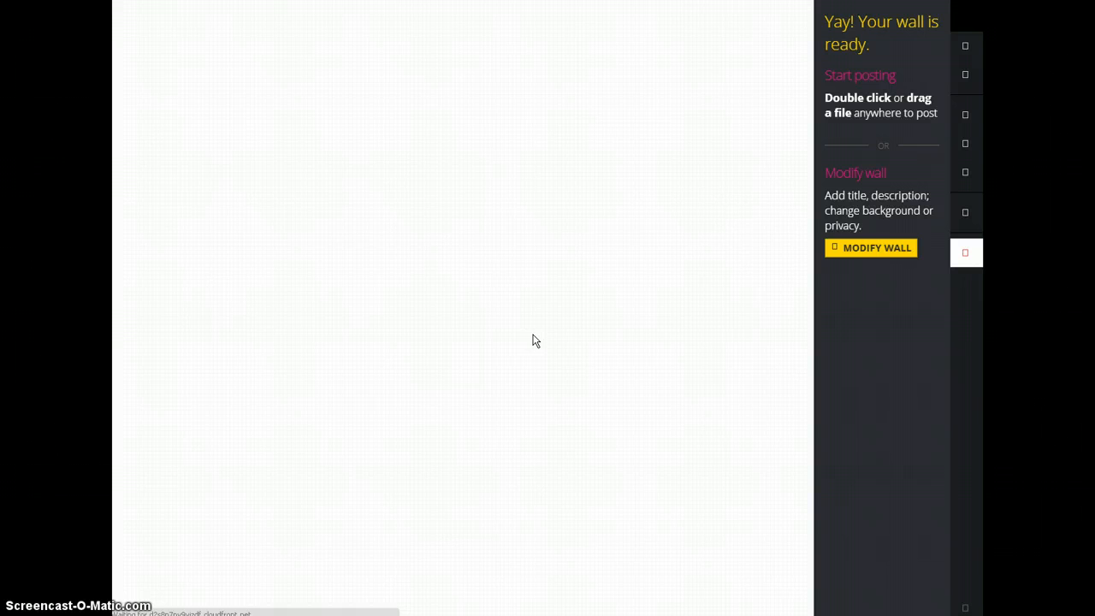
{"action": "left_click", "coordinate": [873, 247]}
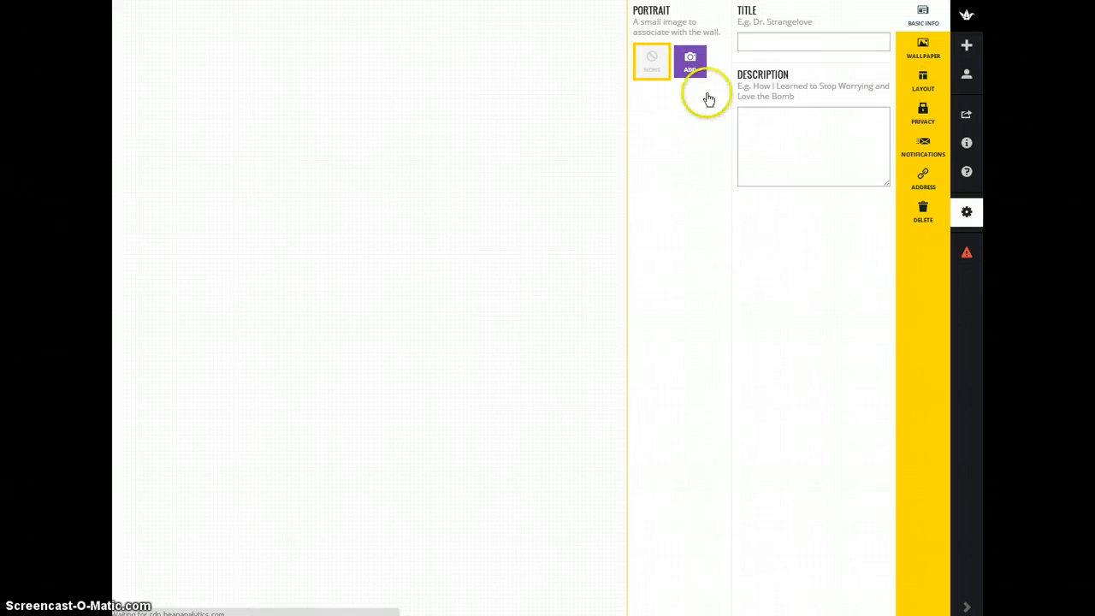
{"action": "left_click", "coordinate": [808, 41]}
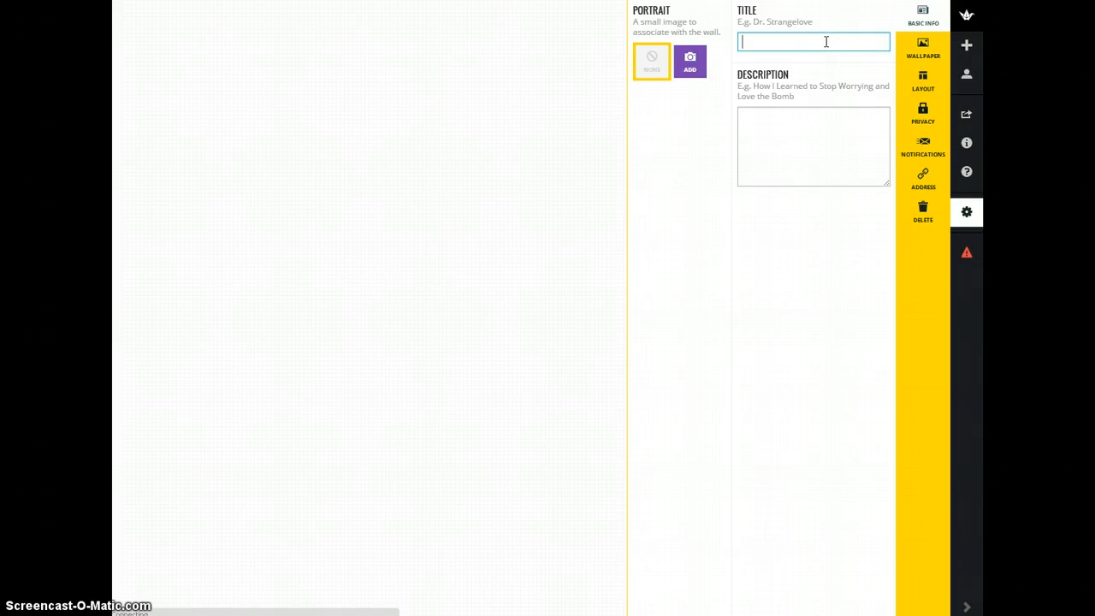
{"action": "type", "text": "Sc"}
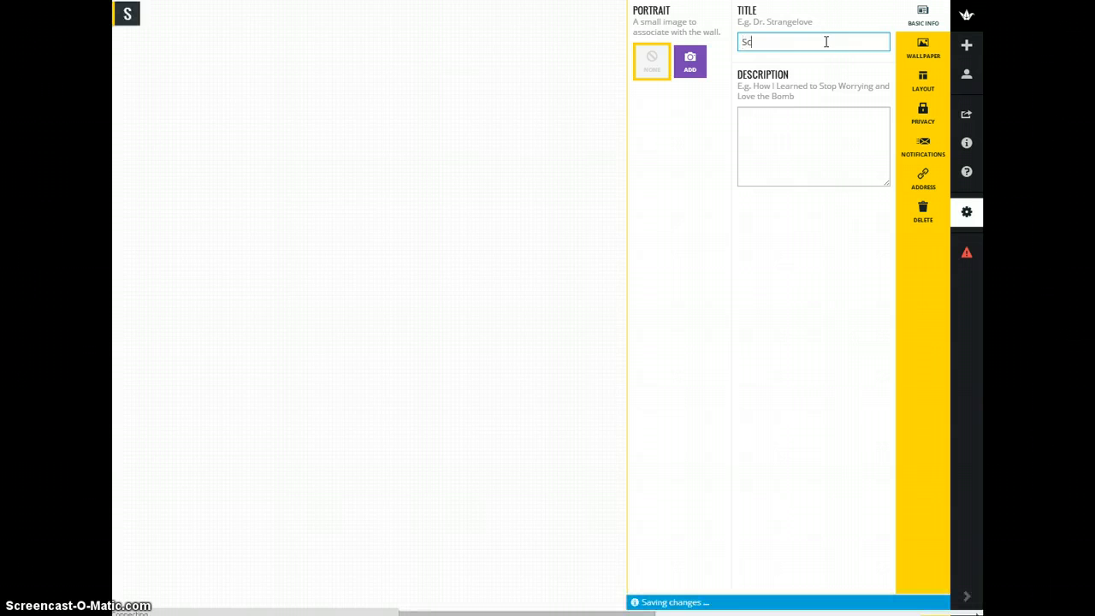
{"action": "type", "text": "reencast Wall"}
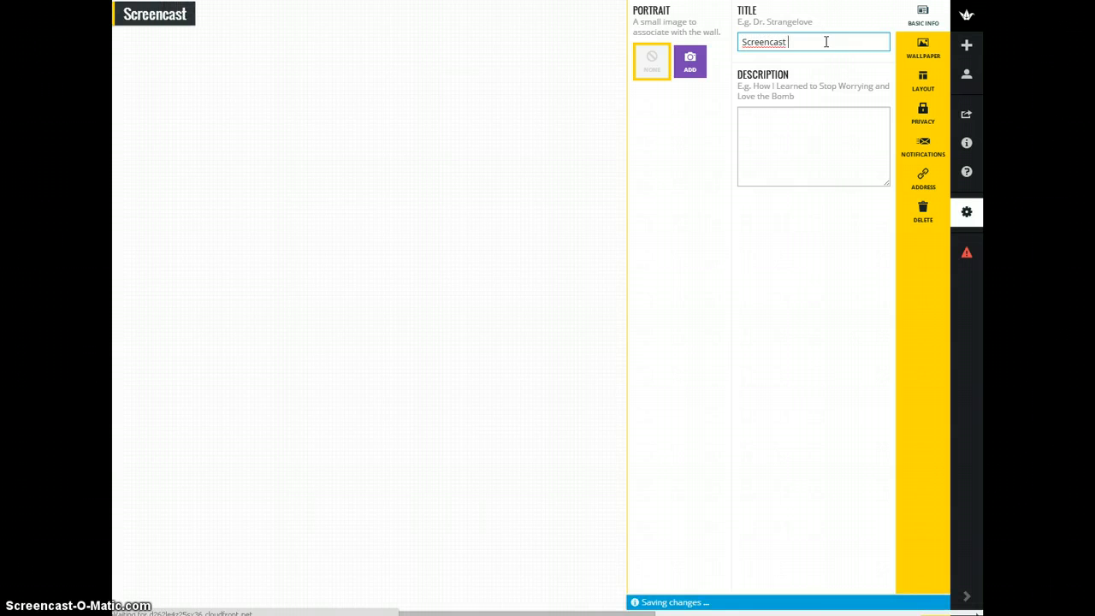
Set the wall's description to "Here is a lovely description"
{"action": "left_click", "coordinate": [812, 77]}
{"action": "left_click", "coordinate": [784, 146]}
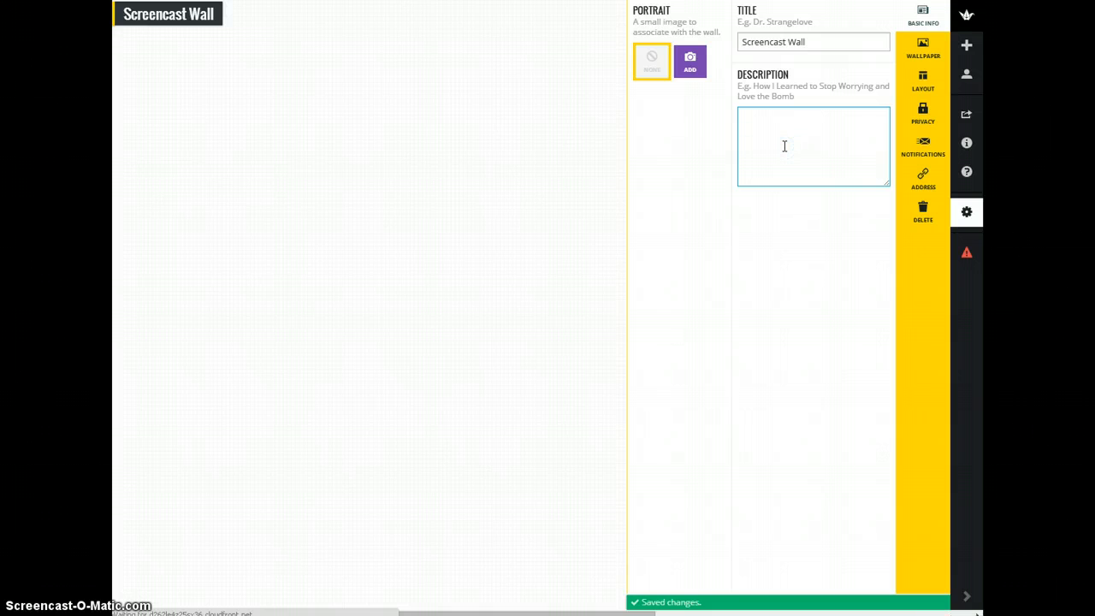
{"action": "type", "text": "Here is a lovel"}
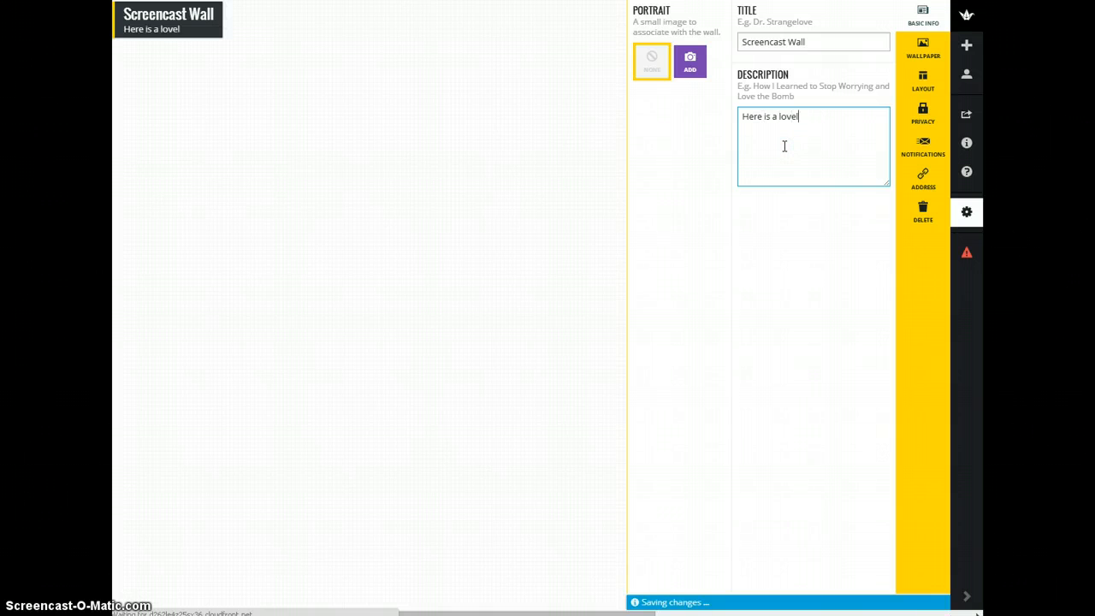
{"action": "type", "text": "y description"}
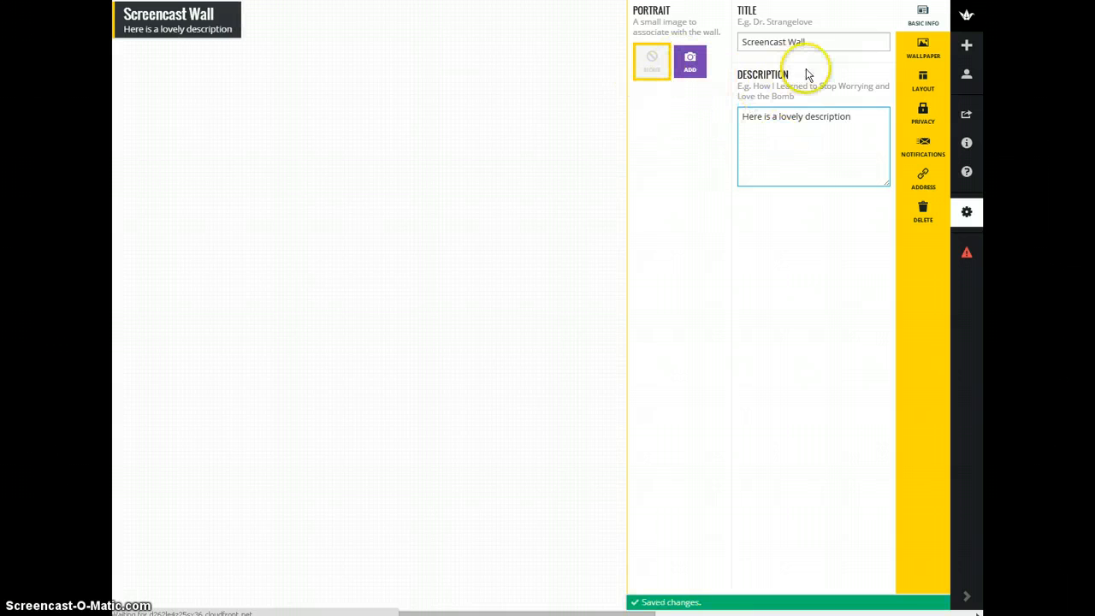
Apply the Map wallpaper to the wall and view the post layout options
{"action": "left_click", "coordinate": [917, 49]}
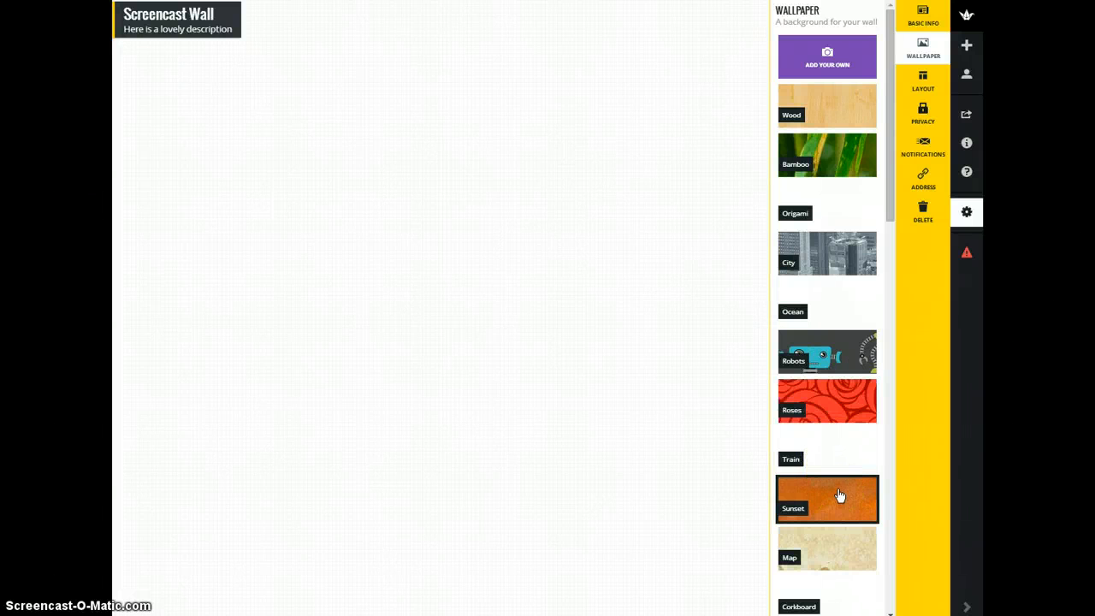
{"action": "left_click", "coordinate": [843, 547]}
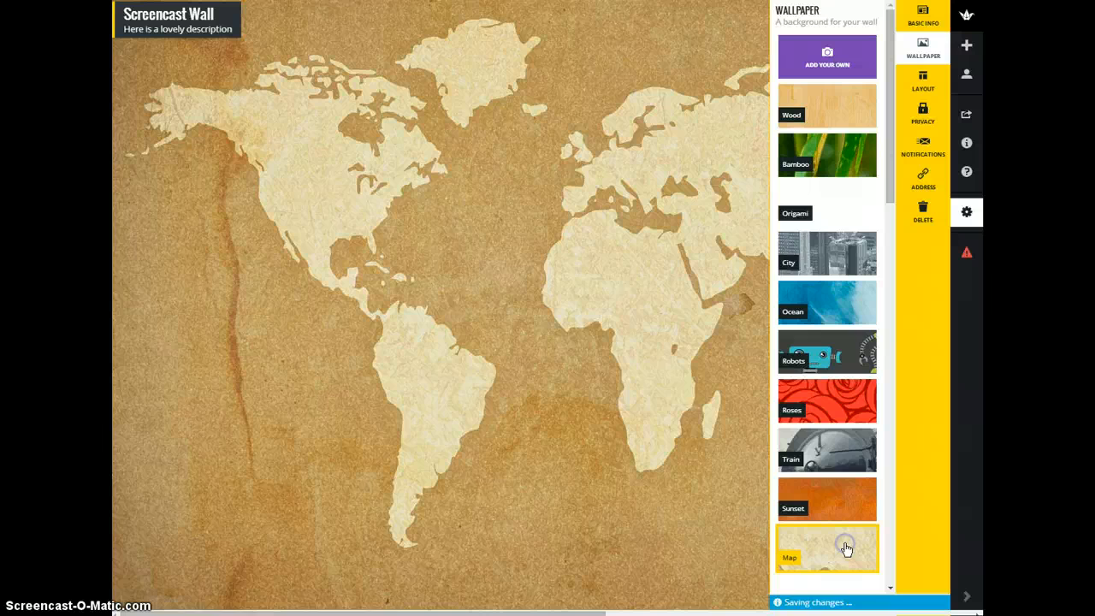
{"action": "left_click", "coordinate": [923, 81]}
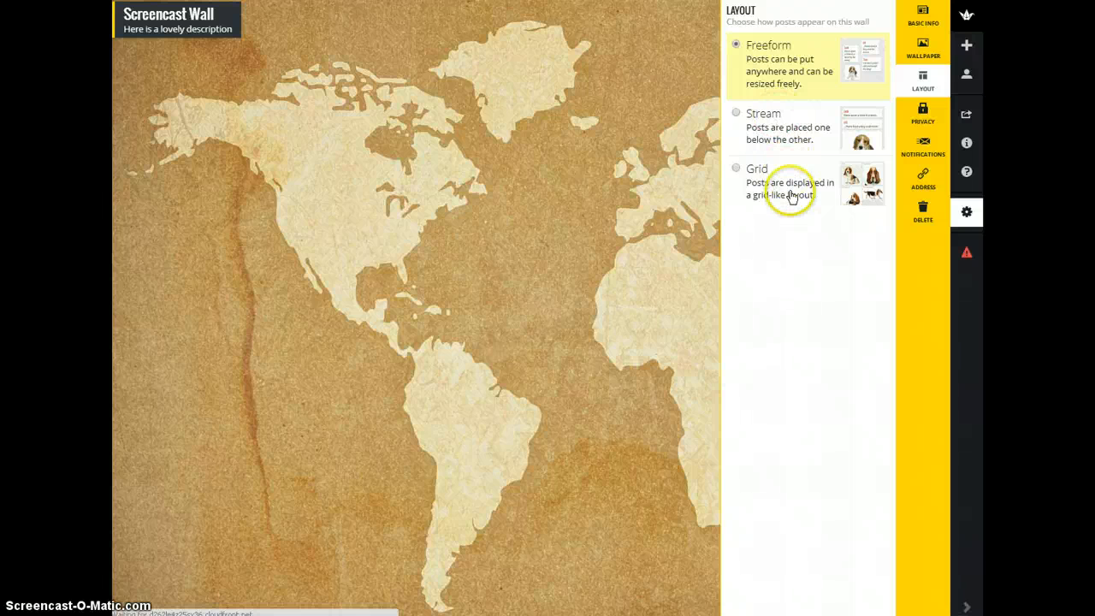
Enable Moderate posts in the wall's privacy settings and submit the change
{"action": "left_click", "coordinate": [924, 114]}
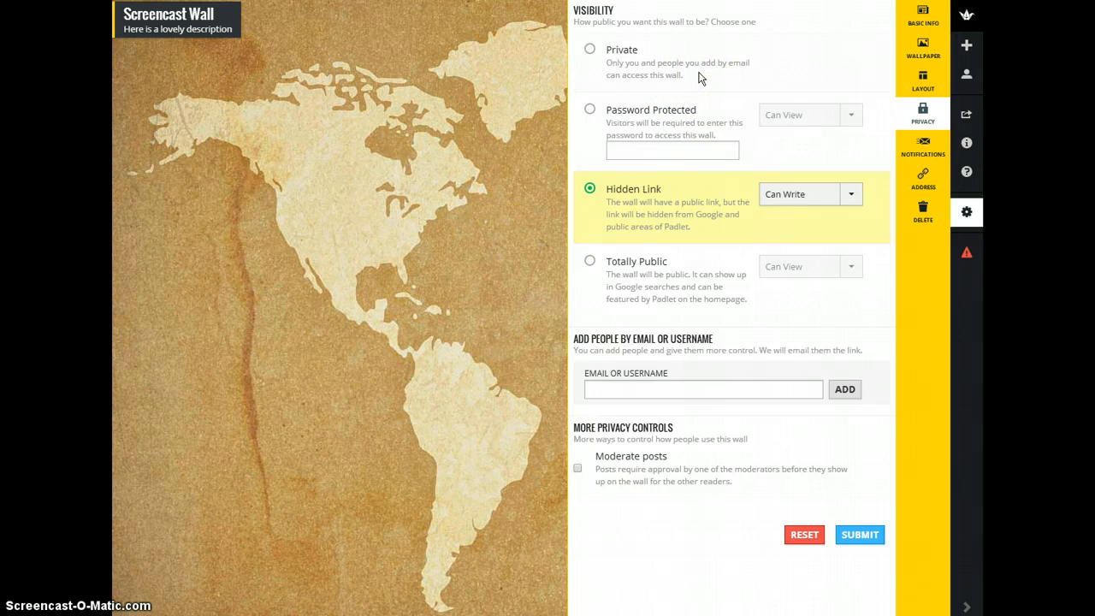
{"action": "left_click", "coordinate": [703, 386]}
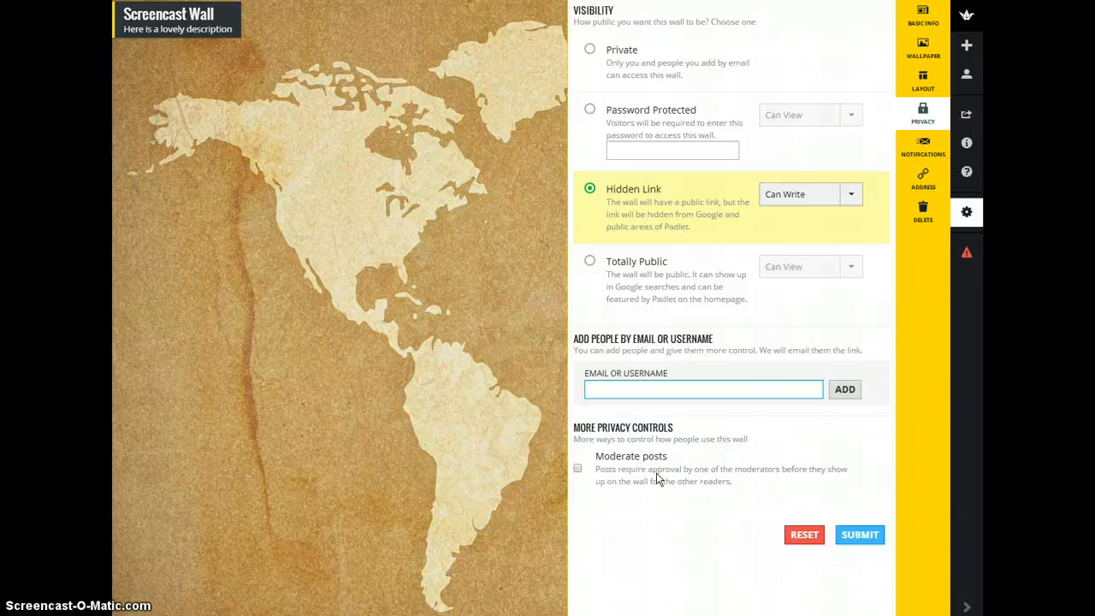
{"action": "left_click", "coordinate": [579, 468]}
{"action": "left_click", "coordinate": [848, 540]}
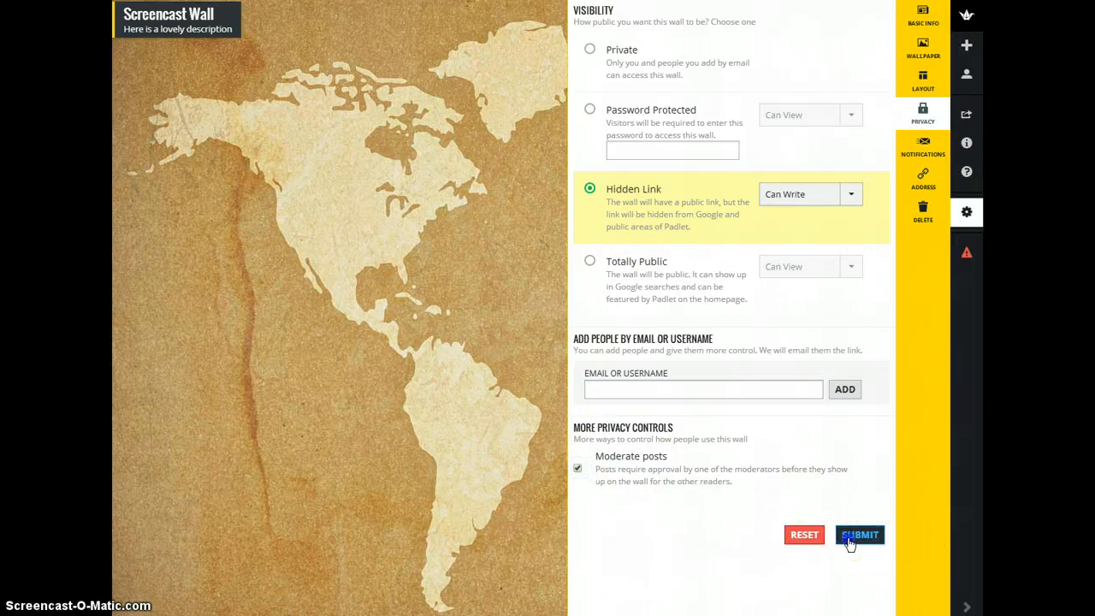
View the notification options, check whether the padlet.com address ending in "Wall2" is available, and close the wall settings
{"action": "left_click", "coordinate": [923, 154]}
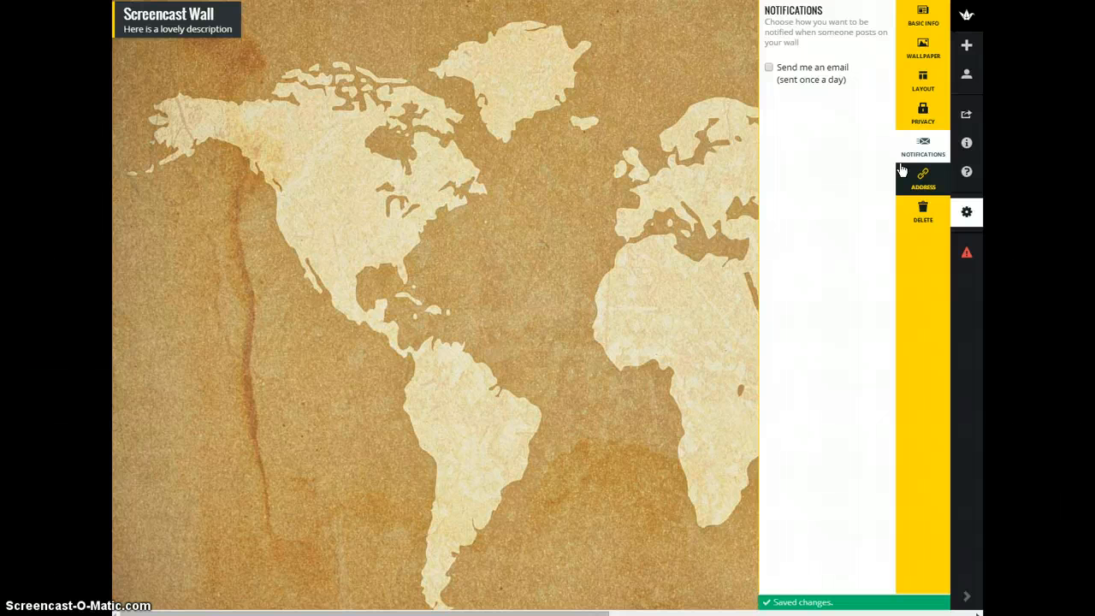
{"action": "left_click", "coordinate": [917, 176]}
{"action": "left_click", "coordinate": [731, 153]}
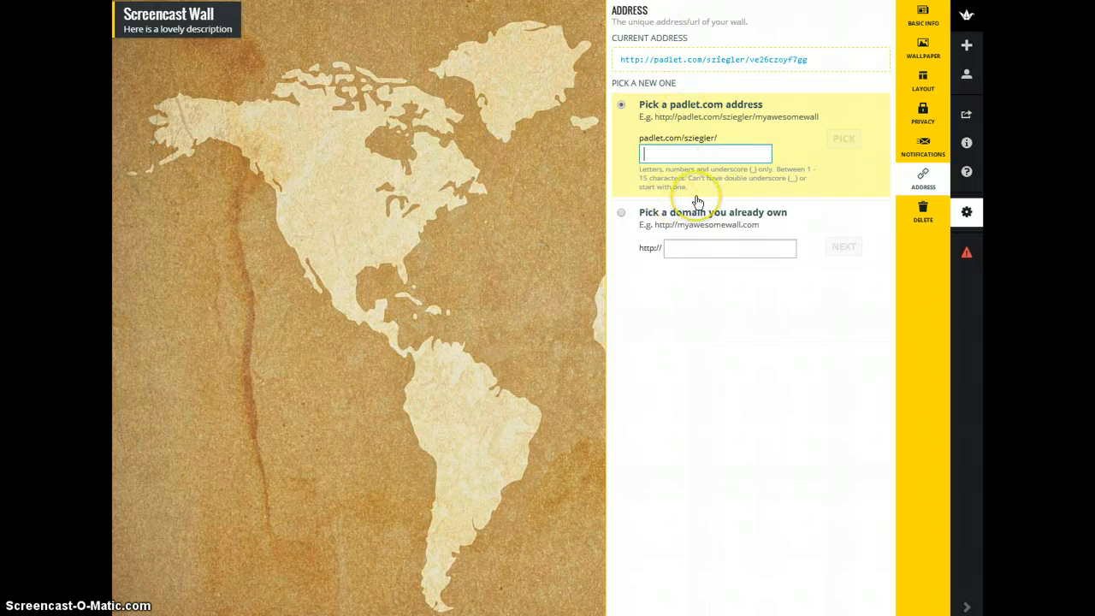
{"action": "type", "text": "Wall2"}
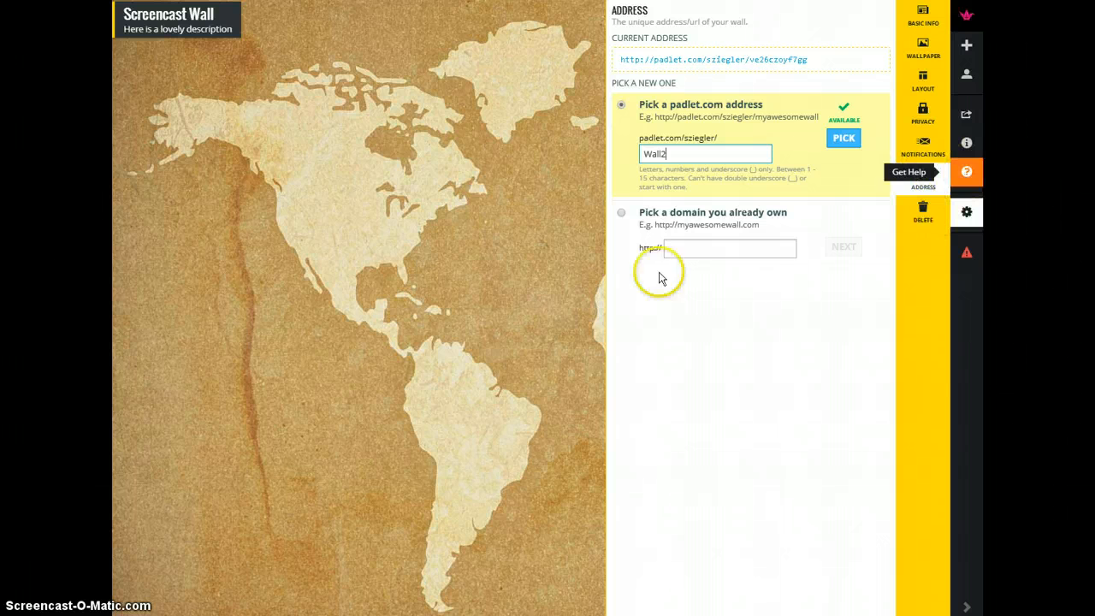
{"action": "left_click", "coordinate": [428, 320]}
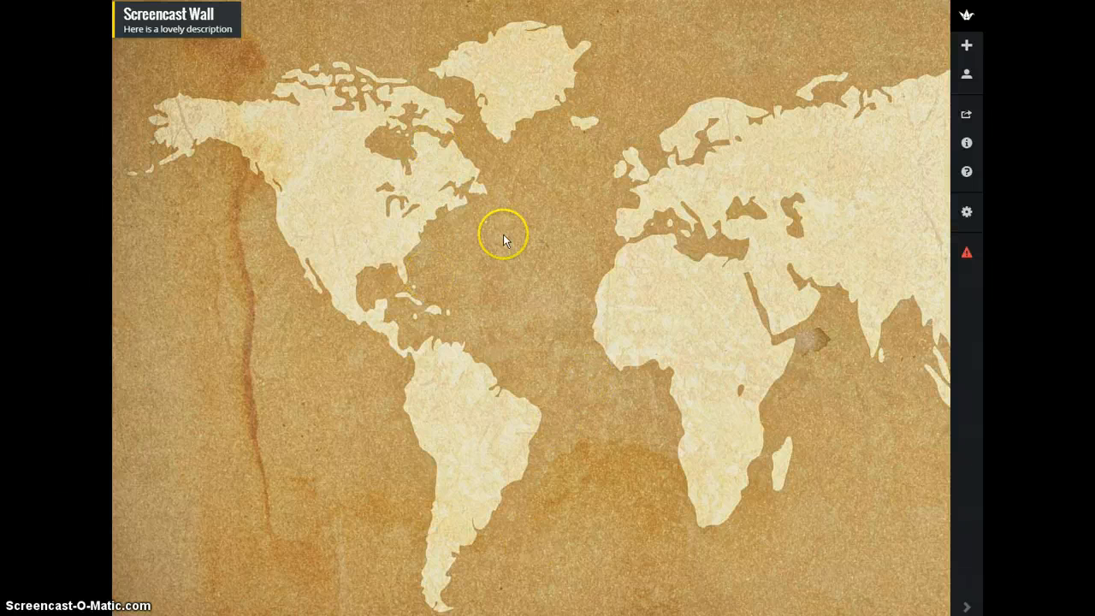
Add a post just below Greenland on the map, titled "Prompt" with the text "How does the...."
{"action": "double_click", "coordinate": [498, 148]}
{"action": "left_click", "coordinate": [558, 161]}
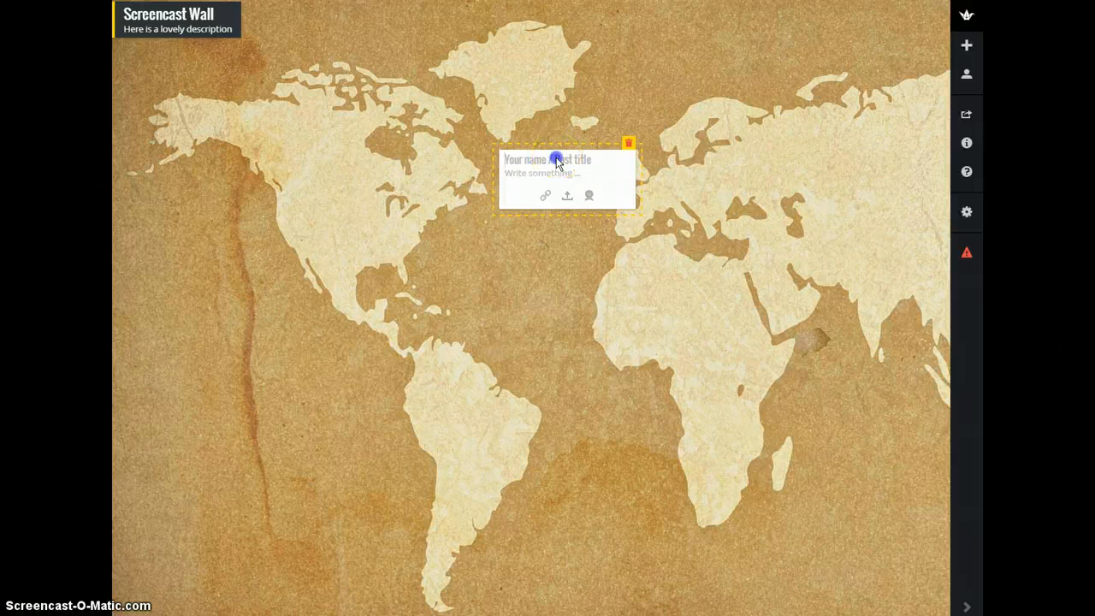
{"action": "type", "text": "Sample Post"}
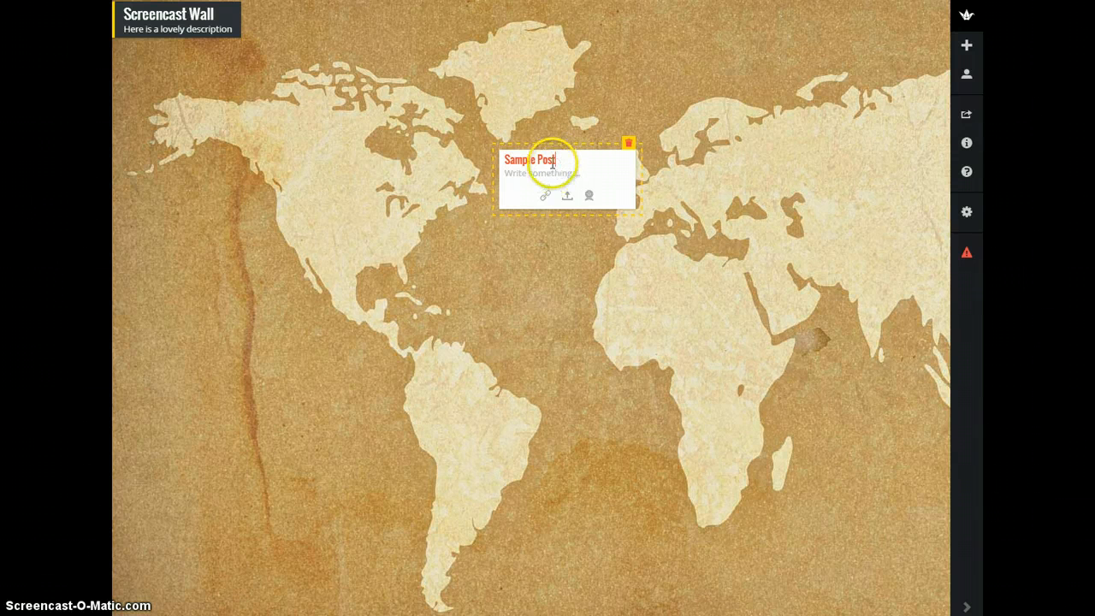
{"action": "triple_click", "coordinate": [553, 162]}
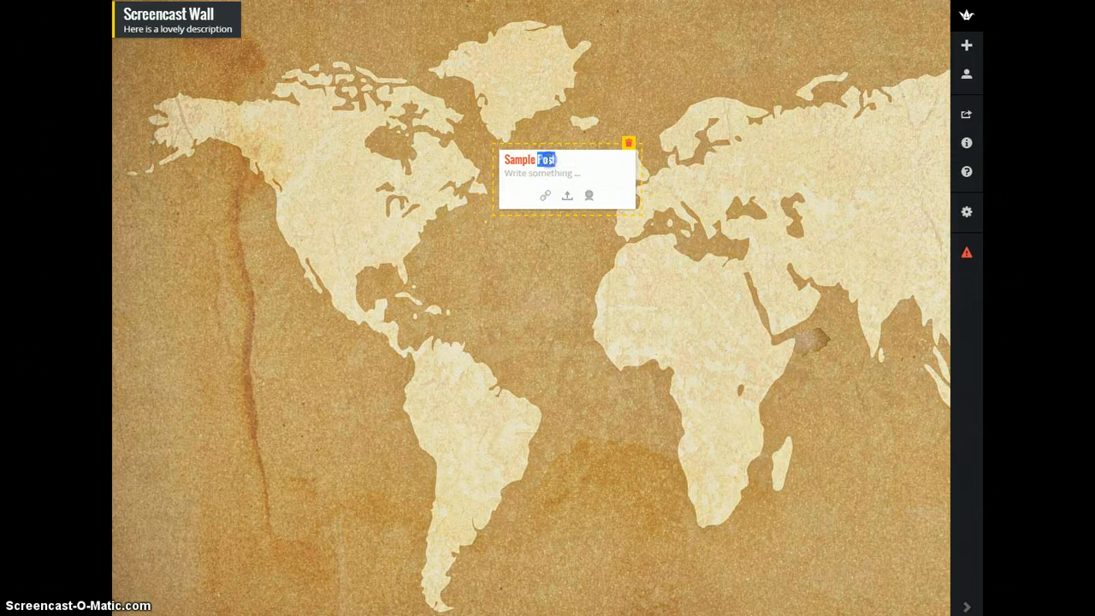
{"action": "type", "text": "Prompt"}
{"action": "left_click", "coordinate": [528, 173]}
{"action": "type", "text": "How"}
{"action": "type", "text": " di"}
{"action": "type", "text": "oes the"}
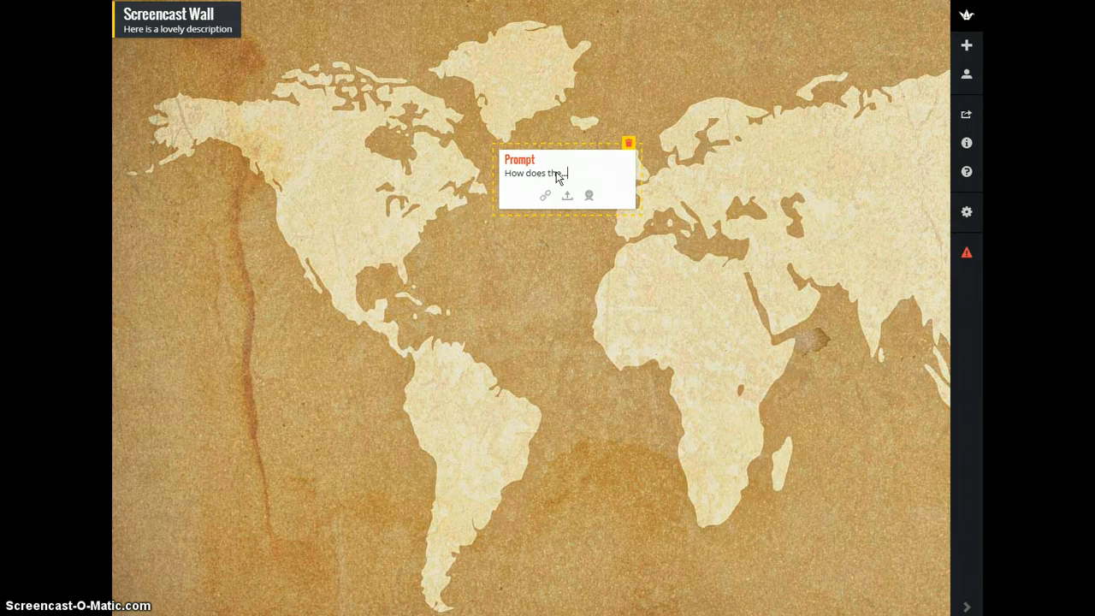
{"action": "type", "text": "...."}
{"action": "left_click", "coordinate": [524, 301]}
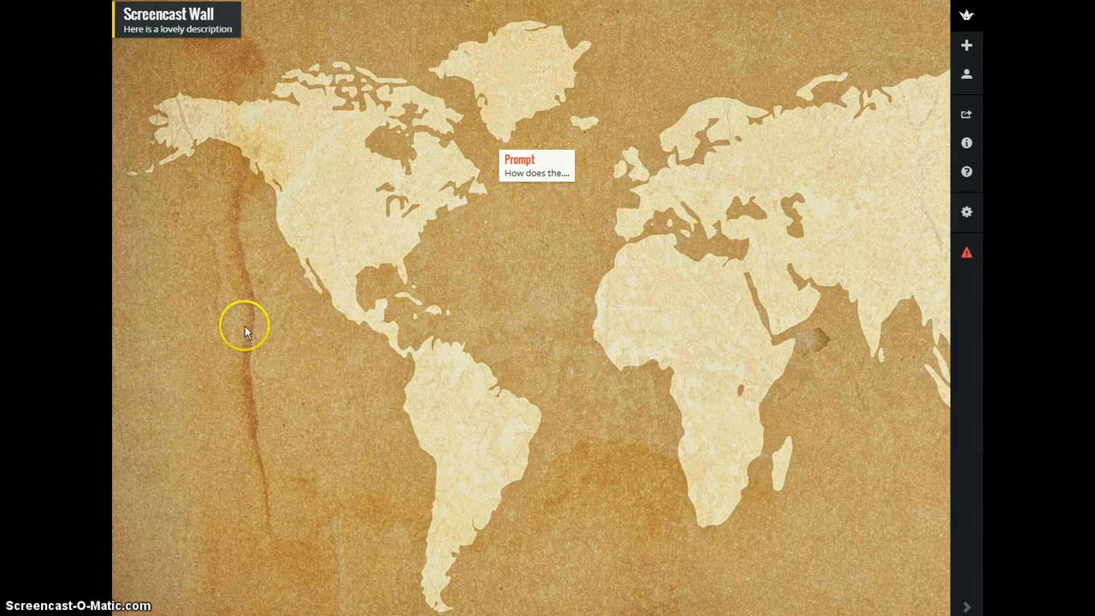
Add a post beside Mexico's west coast, titled with a student's first name and containing the text "asdfasdfasdfadsf"
{"action": "double_click", "coordinate": [254, 282]}
{"action": "left_click", "coordinate": [282, 291]}
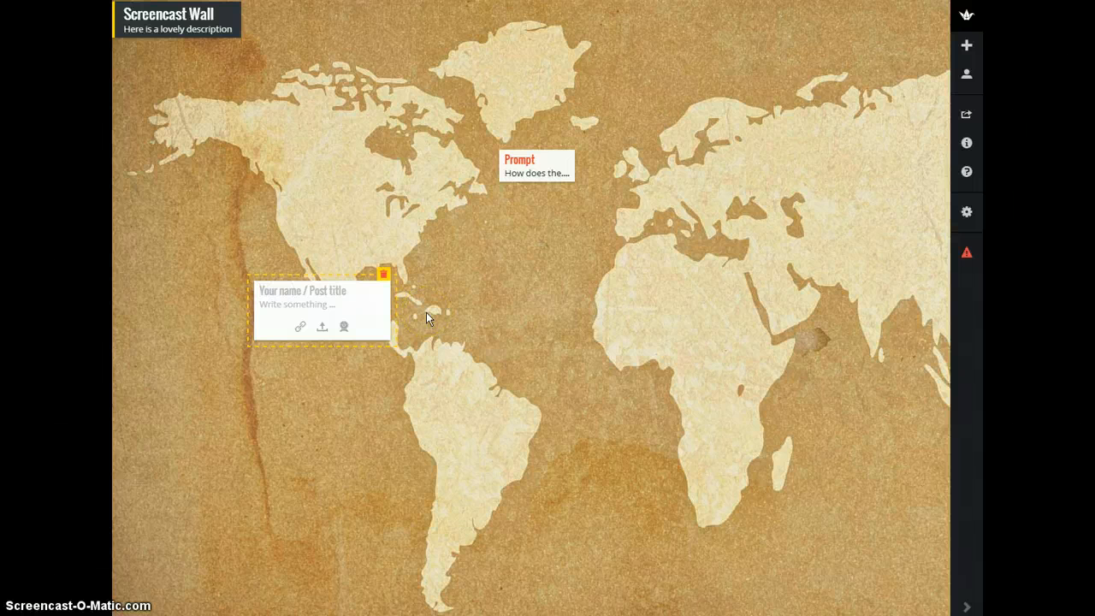
{"action": "type", "text": "Tom"}
{"action": "left_click", "coordinate": [302, 309]}
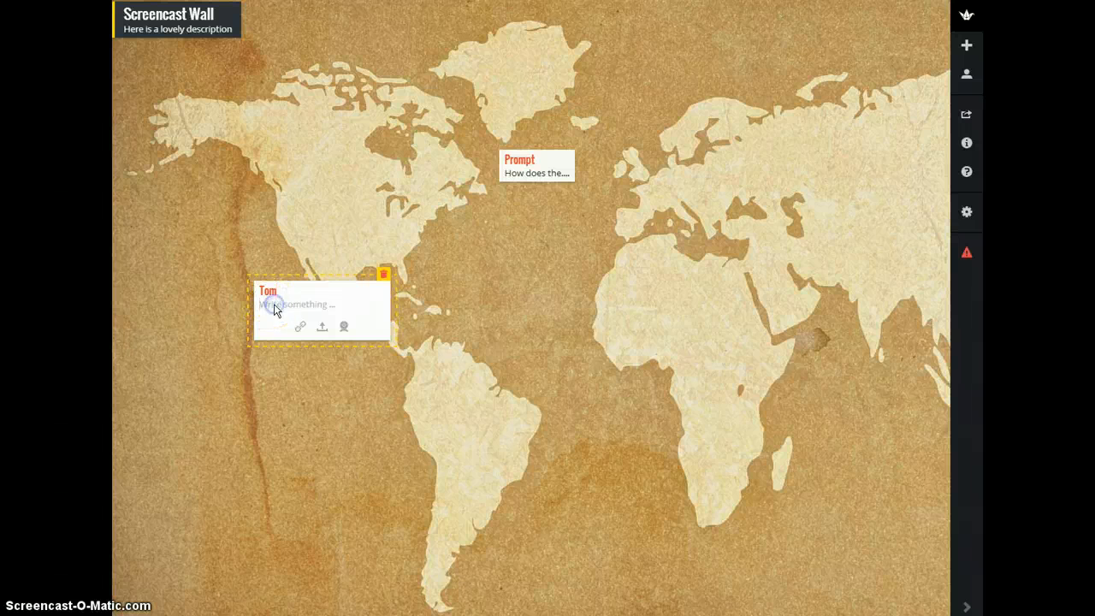
{"action": "type", "text": "asdfasdfasdfadsf"}
{"action": "left_click", "coordinate": [372, 347]}
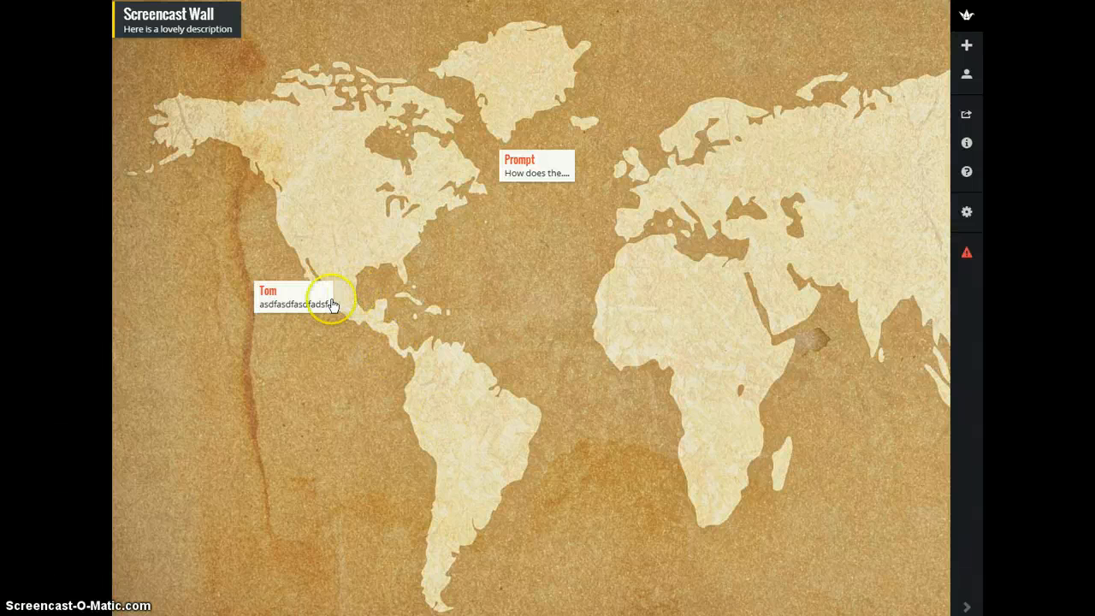
Add a post over northern Africa, titled "asdfasd" with the text "asdfasdf"
{"action": "left_click", "coordinate": [510, 352]}
{"action": "left_click", "coordinate": [681, 293]}
{"action": "left_click", "coordinate": [712, 304]}
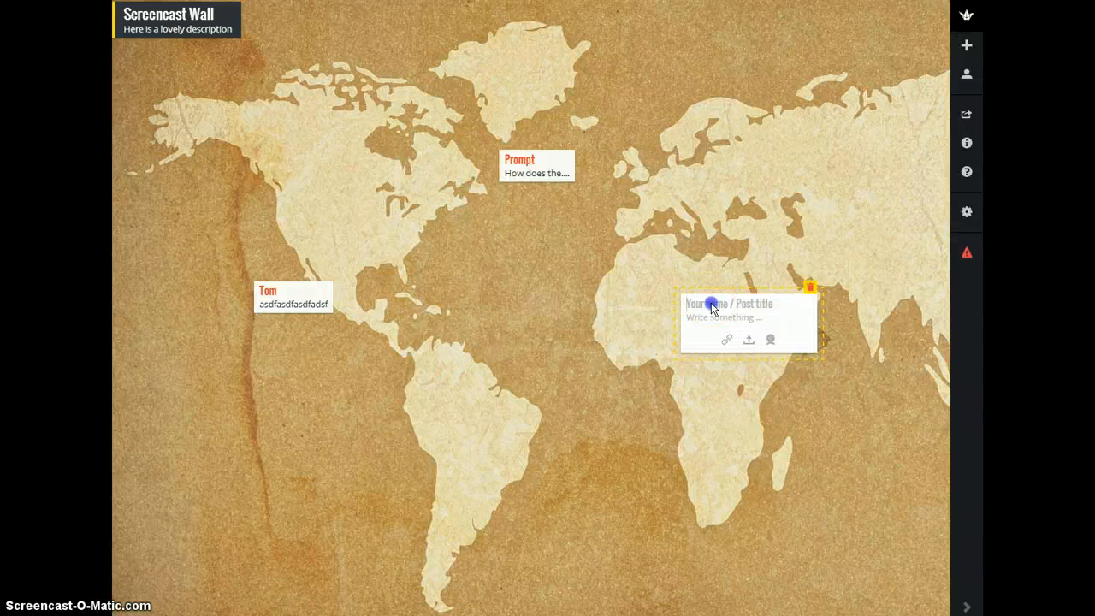
{"action": "type", "text": "asdfasd"}
{"action": "left_click", "coordinate": [711, 321]}
{"action": "type", "text": "asdfasdf"}
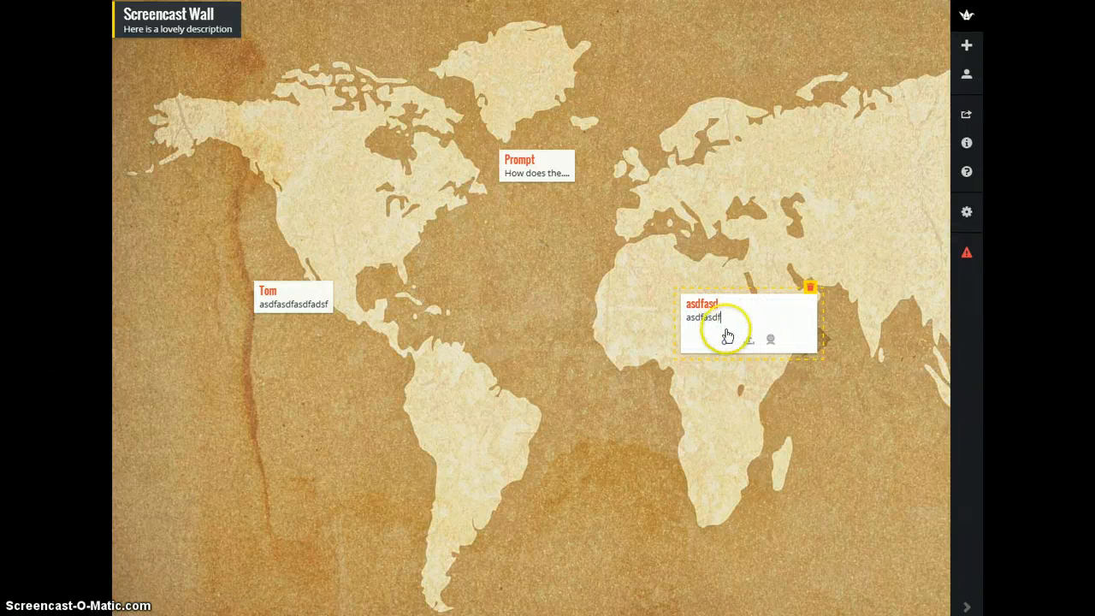
Attach a wcpss.net web link to the "asdfasd" post and finish editing it
{"action": "left_click", "coordinate": [726, 342]}
{"action": "type", "text": "cms.wcpss.net/web/"}
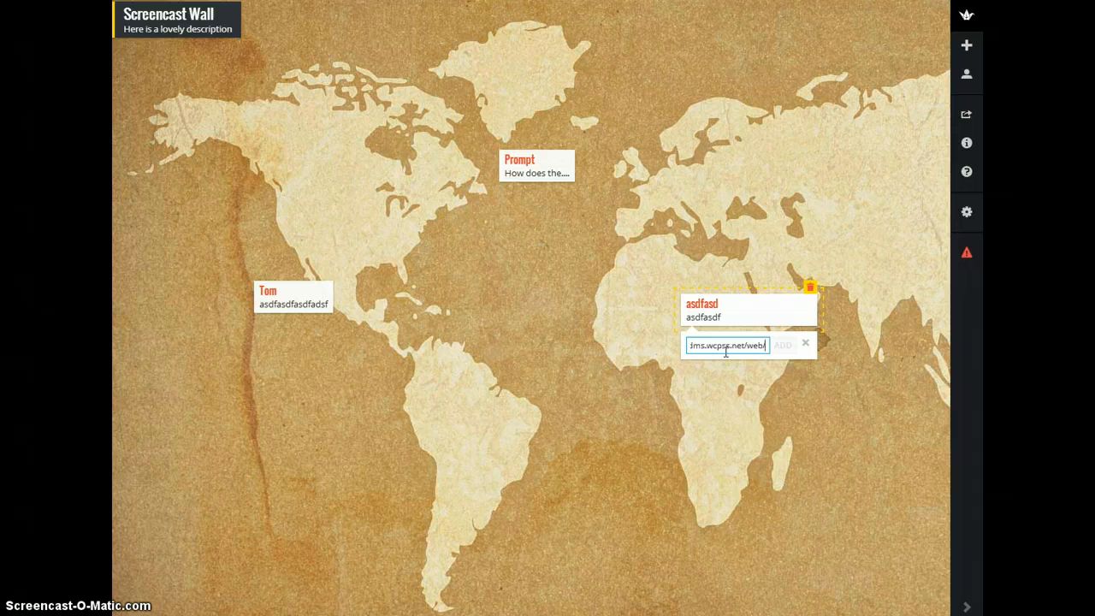
{"action": "left_click", "coordinate": [758, 353]}
{"action": "left_click", "coordinate": [782, 346]}
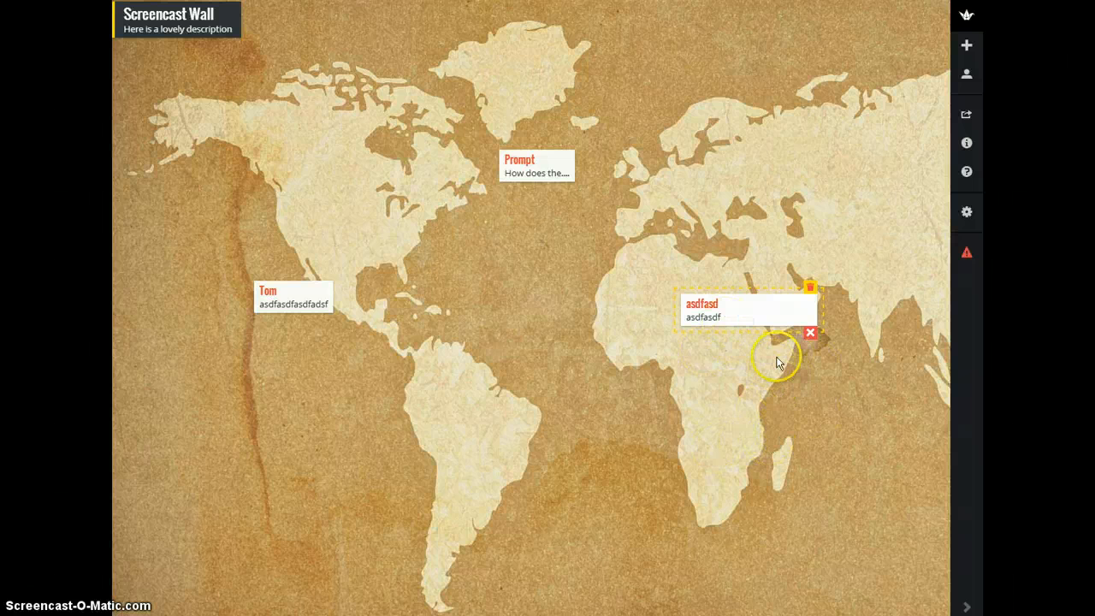
{"action": "left_click", "coordinate": [765, 316]}
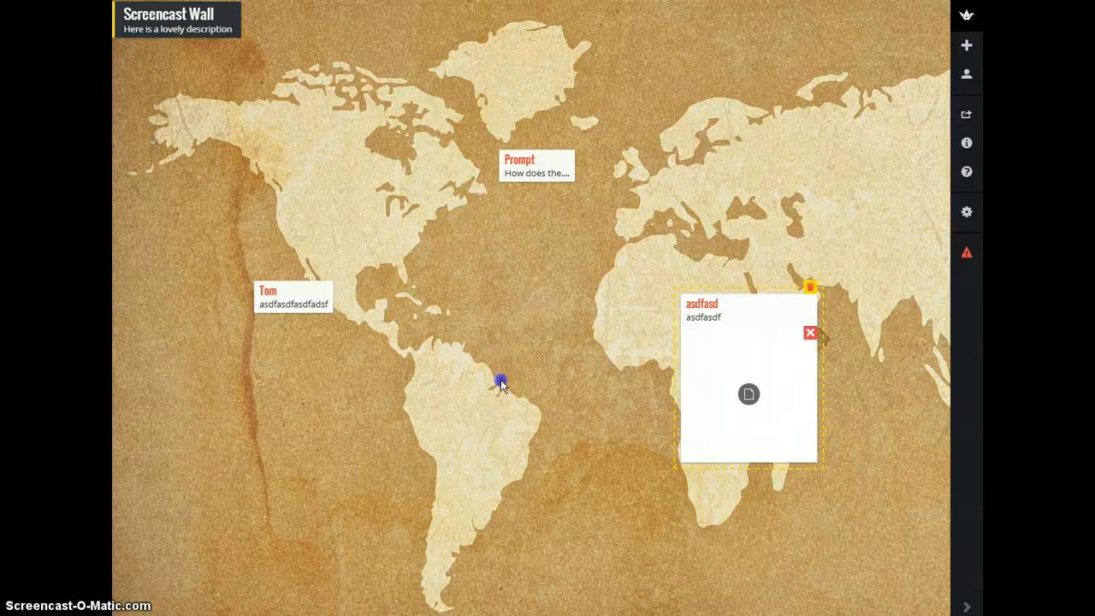
{"action": "left_click", "coordinate": [500, 383]}
Add a post over northern South America on the map, titled "Pic"
{"action": "double_click", "coordinate": [456, 379]}
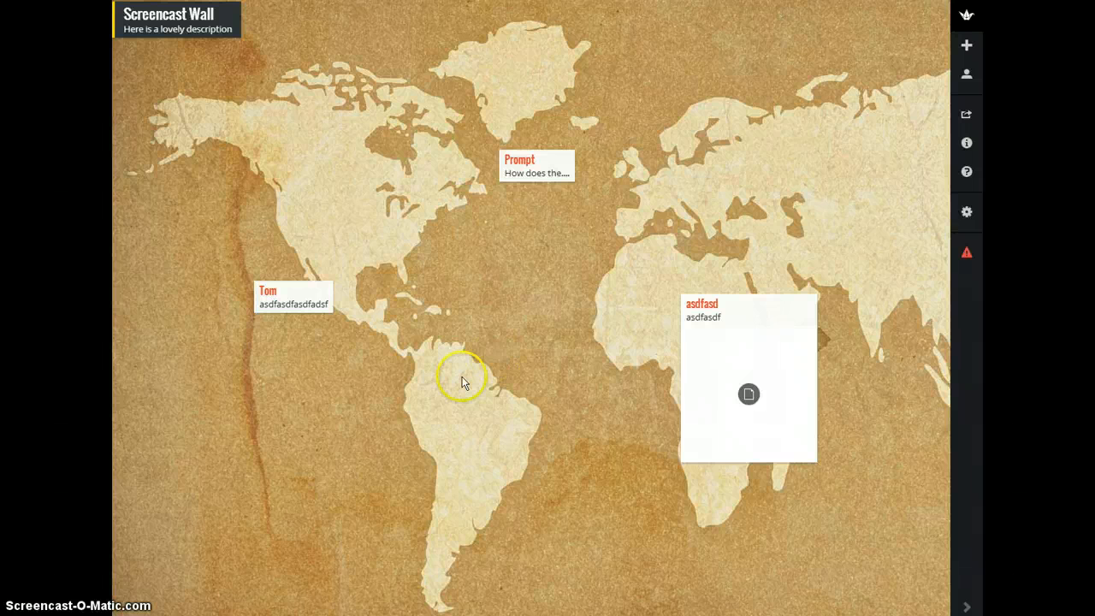
{"action": "left_click", "coordinate": [525, 425]}
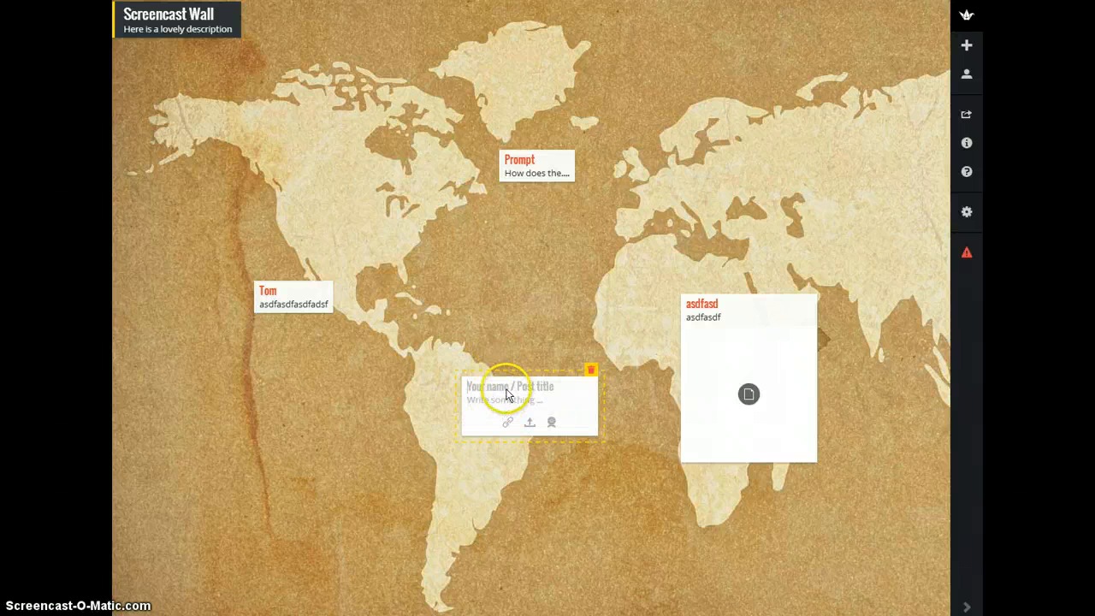
{"action": "left_click", "coordinate": [506, 392]}
{"action": "type", "text": "Pic"}
Upload the yellow smiley face image from the My Pictures folder to the "Pic" post
{"action": "left_click", "coordinate": [530, 422]}
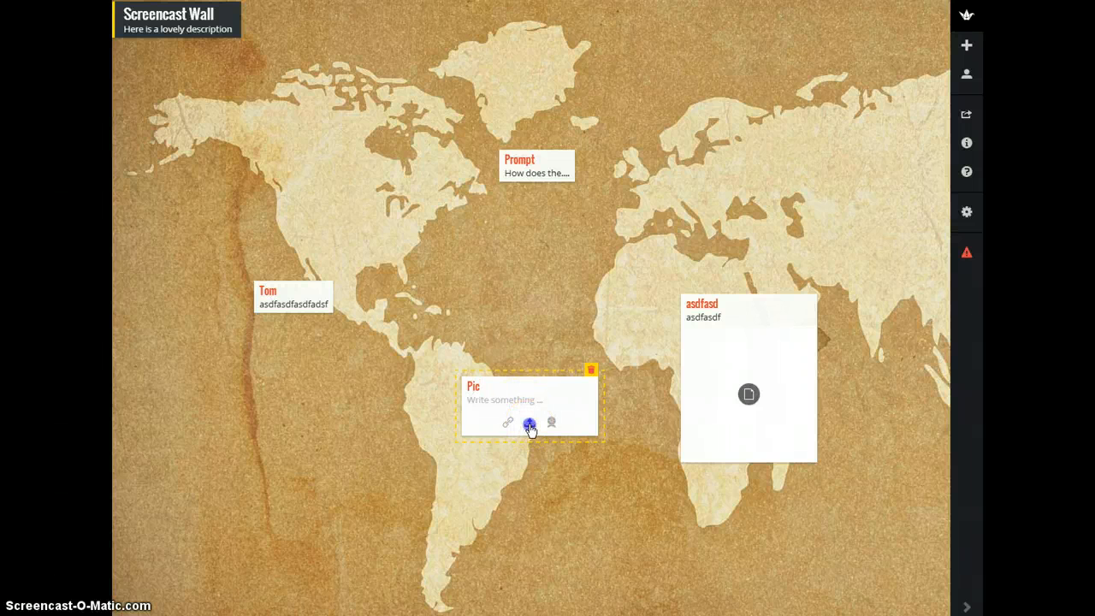
{"action": "left_click", "coordinate": [526, 440]}
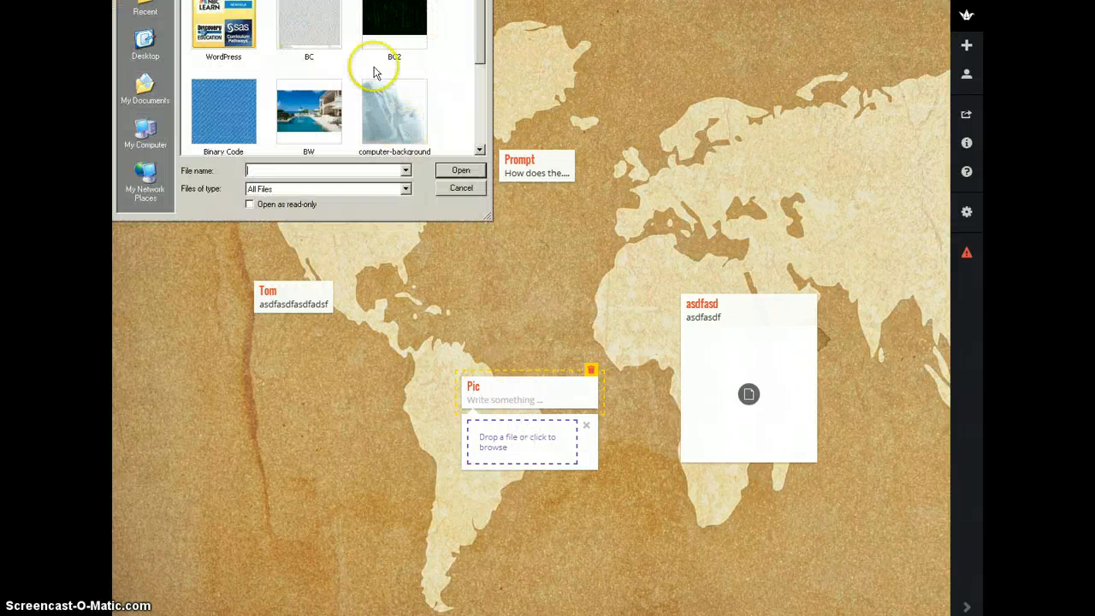
{"action": "left_click", "coordinate": [144, 86]}
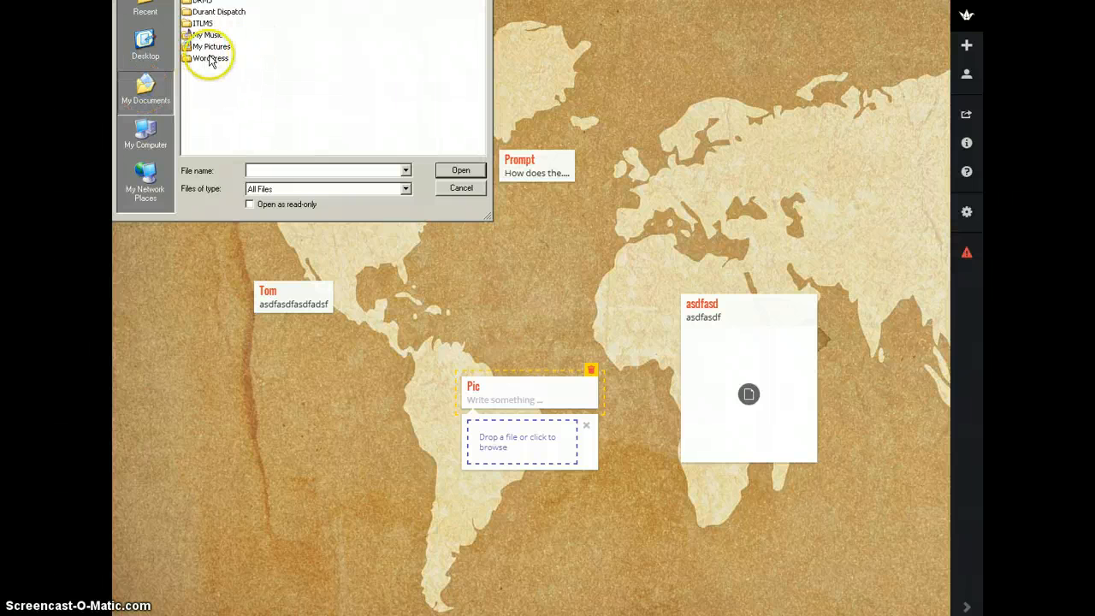
{"action": "double_click", "coordinate": [207, 47]}
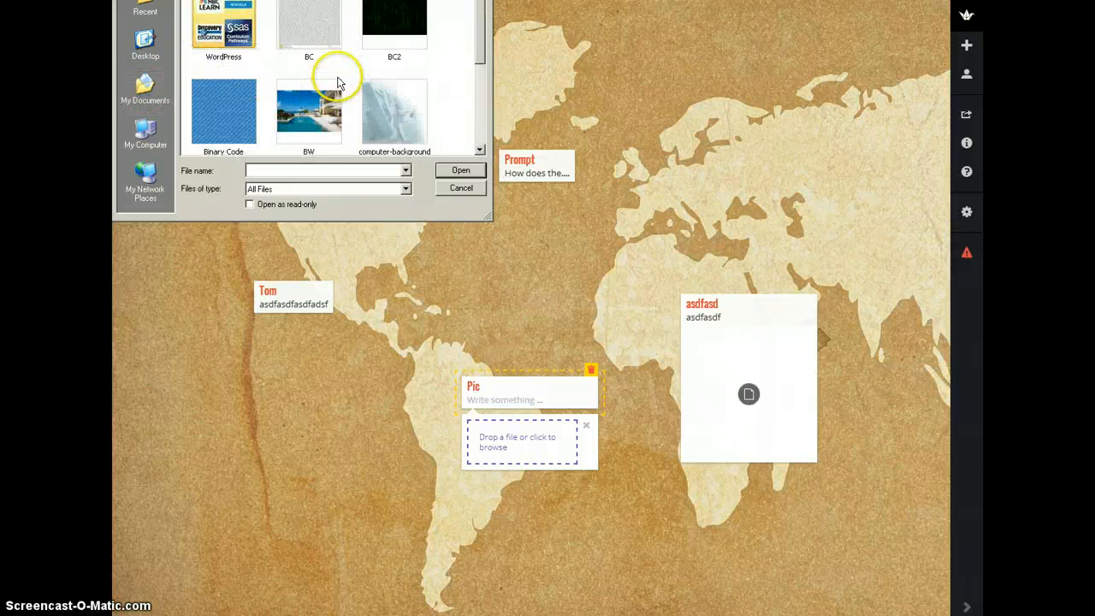
{"action": "scroll", "coordinate": [337, 72], "scroll_direction": "down", "scroll_amount": 3}
{"action": "double_click", "coordinate": [323, 30]}
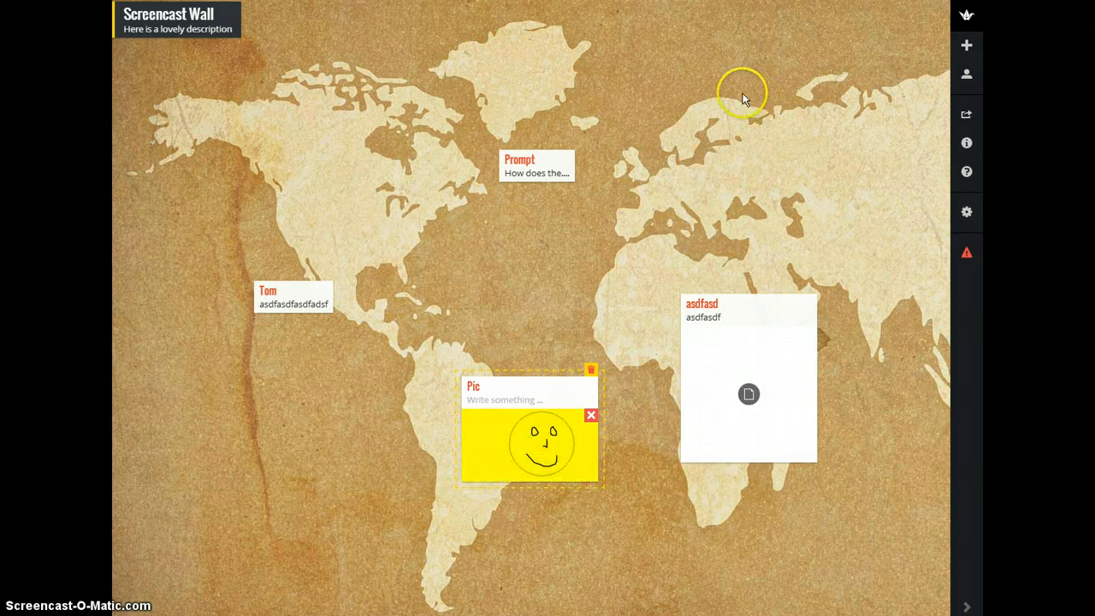
{"action": "double_click", "coordinate": [716, 137]}
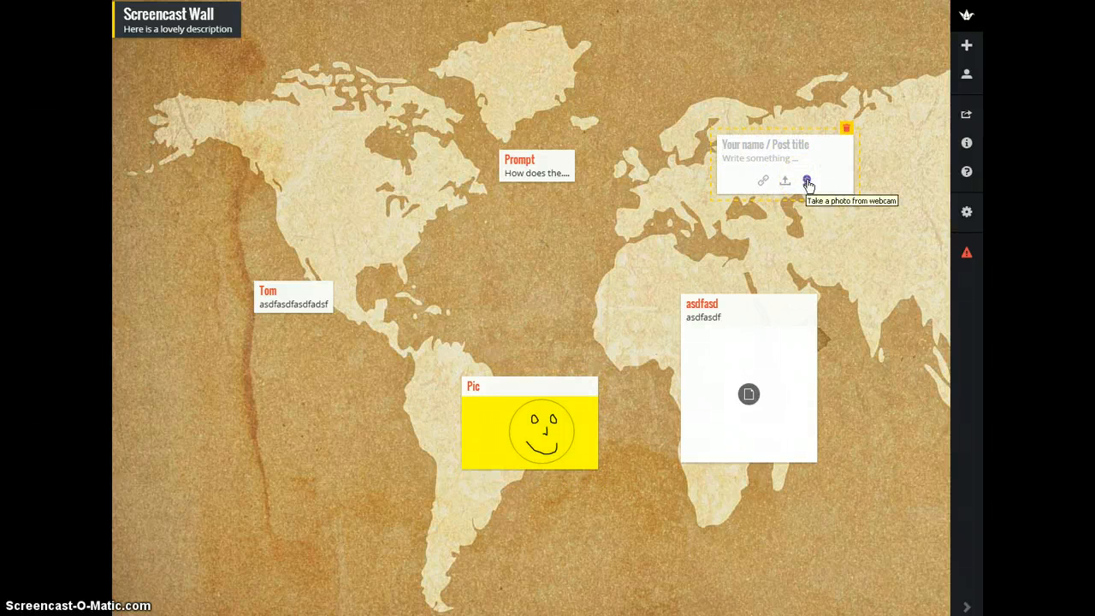
{"action": "left_click", "coordinate": [769, 396]}
{"action": "left_click", "coordinate": [577, 292]}
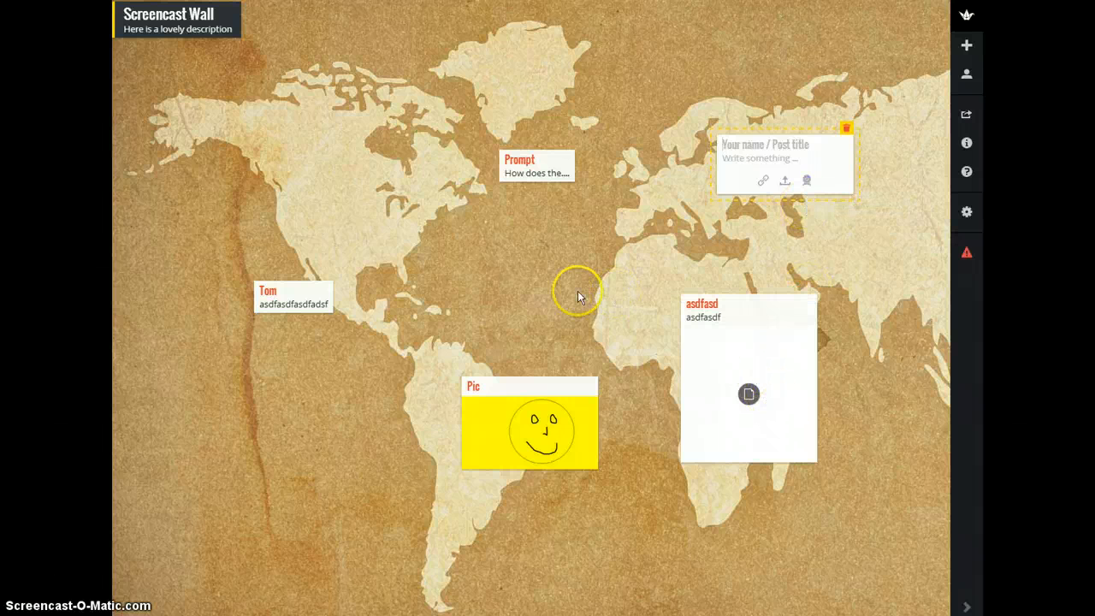
View the web page attached to the "asdfasd" post in the enlarged viewer, and return to the wall
{"action": "left_click", "coordinate": [745, 391]}
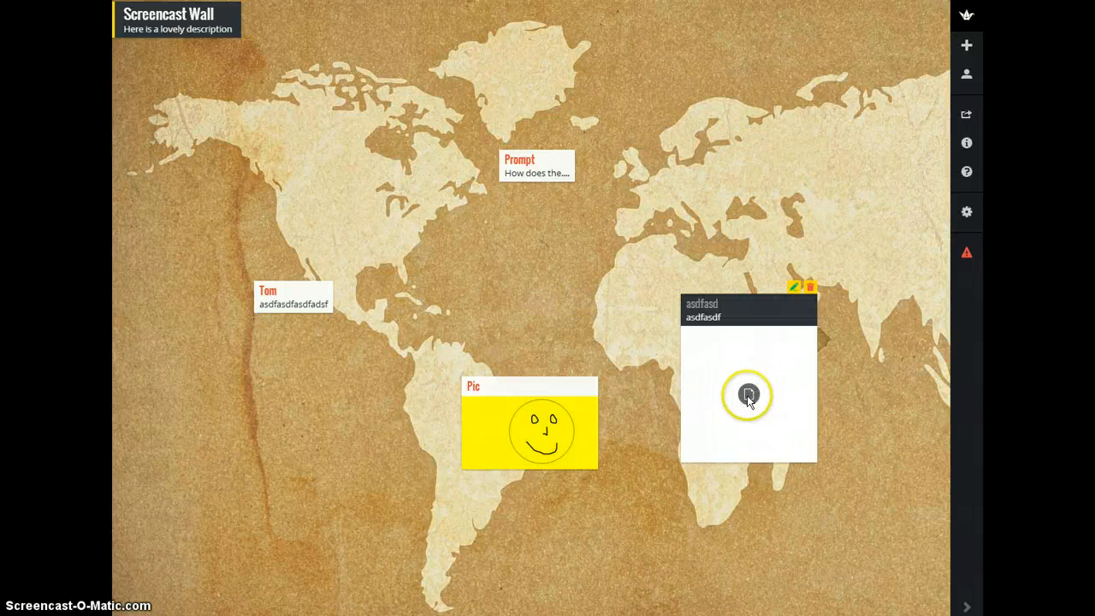
{"action": "left_click", "coordinate": [722, 368]}
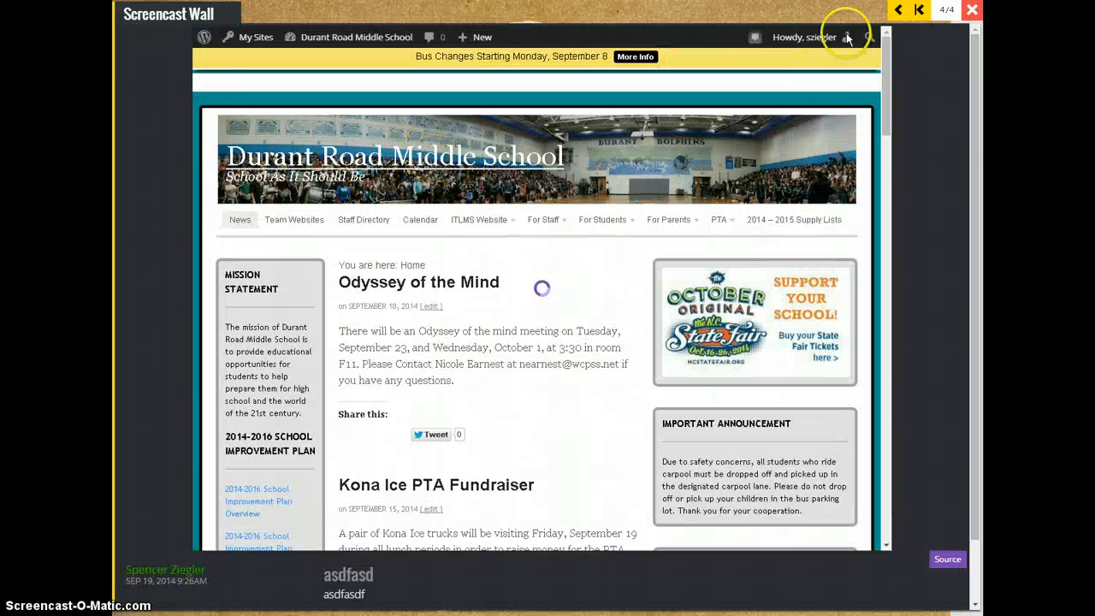
{"action": "left_click", "coordinate": [972, 9]}
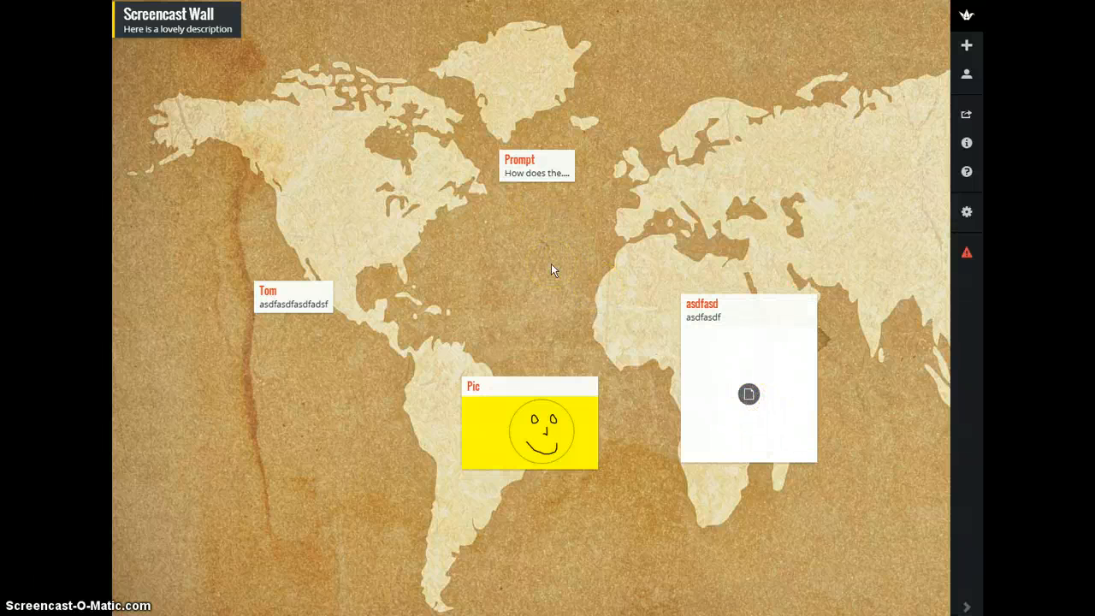
Check the wall's privacy settings for visibility and post moderation, and close them without changes
{"action": "left_click", "coordinate": [965, 211]}
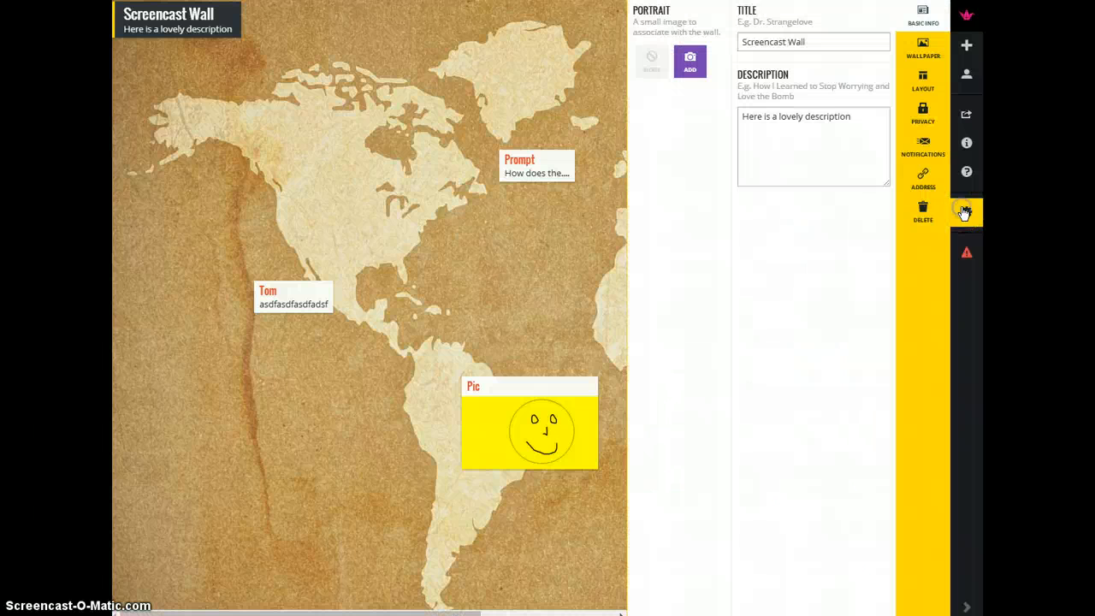
{"action": "left_click", "coordinate": [921, 132]}
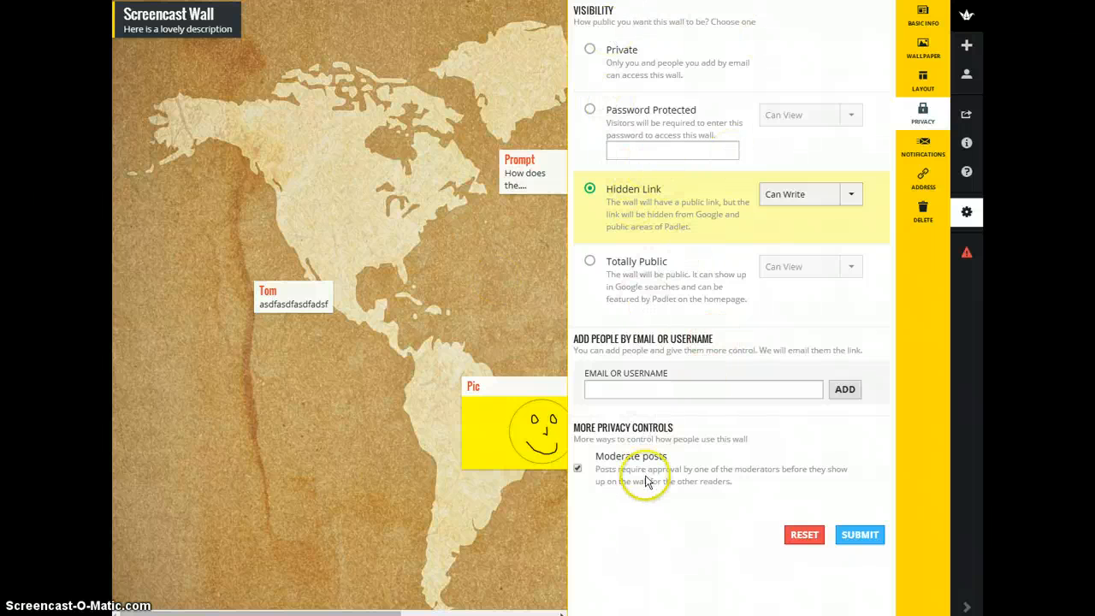
{"action": "left_click", "coordinate": [514, 543]}
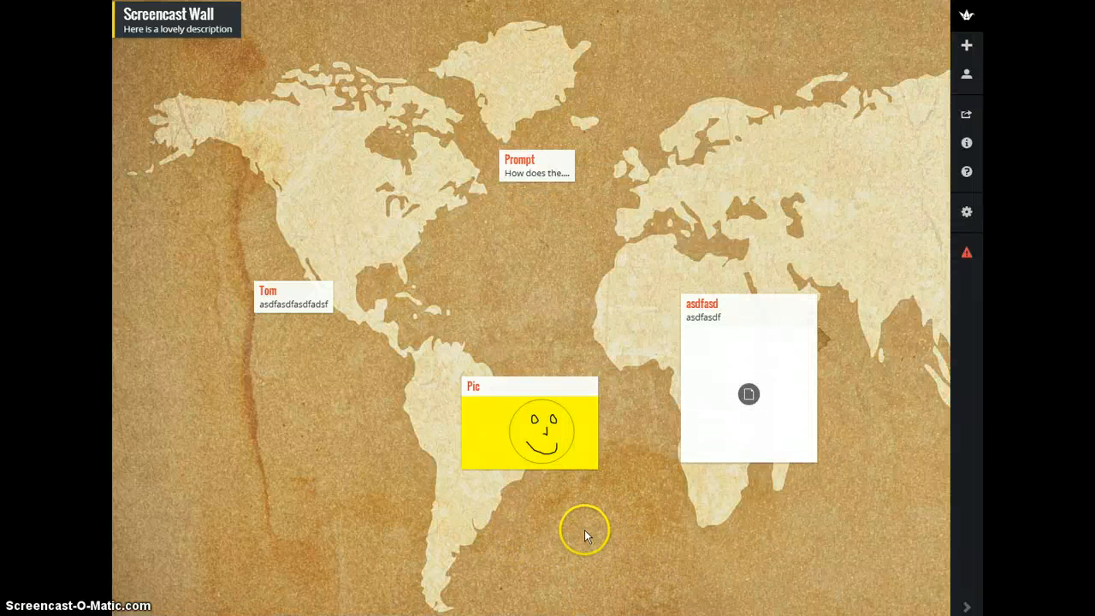